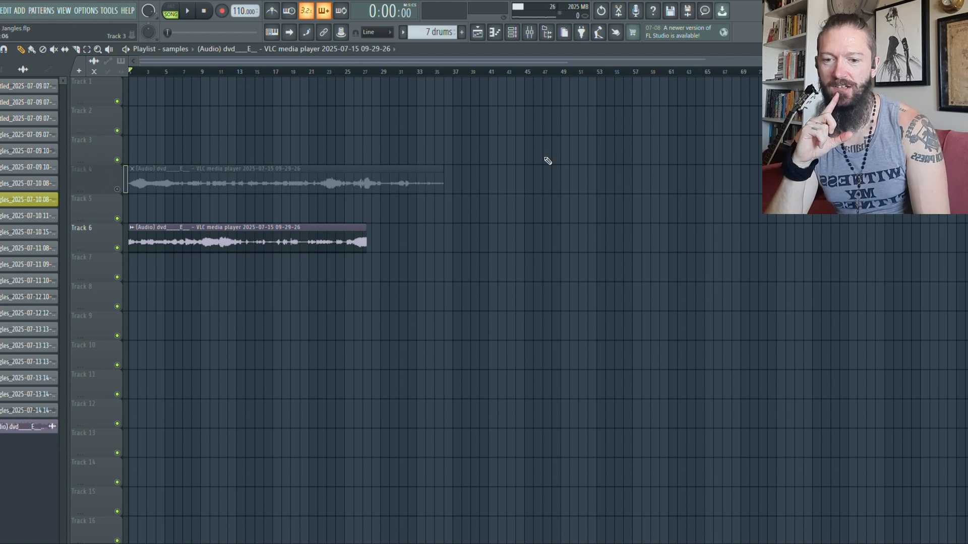
Load the Max loudness preset in the Fruity Limiter on the Master track of the mixer.
{"action": "left_click", "coordinate": [530, 32]}
{"action": "left_click", "coordinate": [8, 280]}
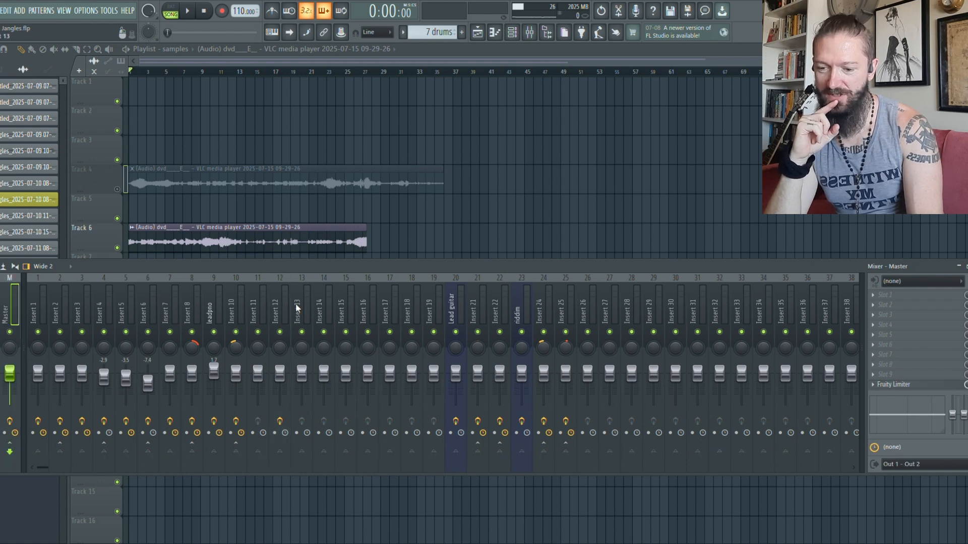
{"action": "left_click", "coordinate": [904, 388]}
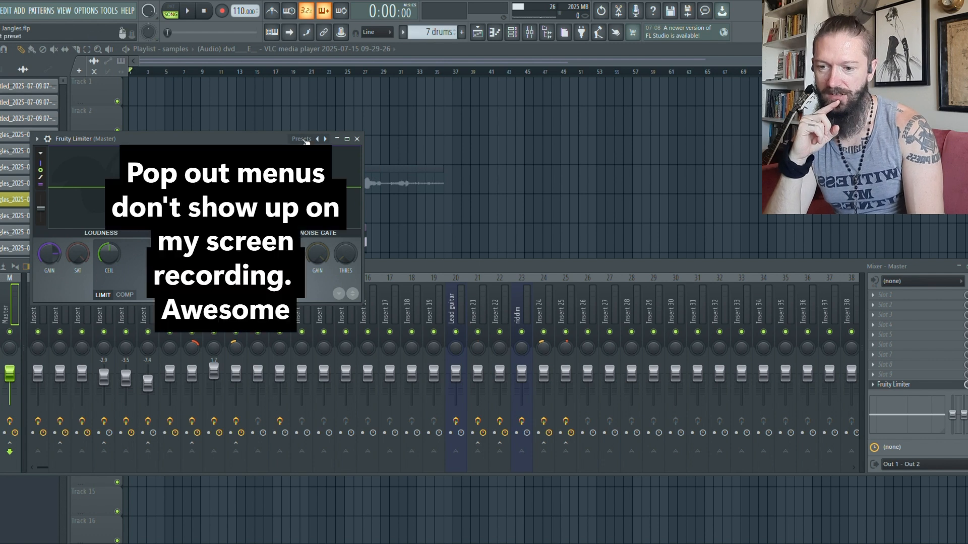
{"action": "left_click", "coordinate": [351, 228]}
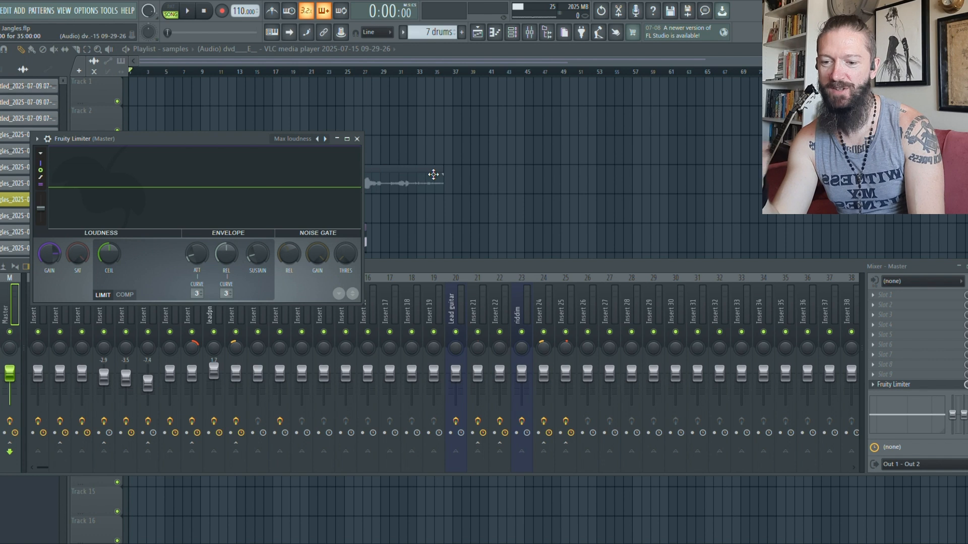
{"action": "left_click", "coordinate": [357, 139]}
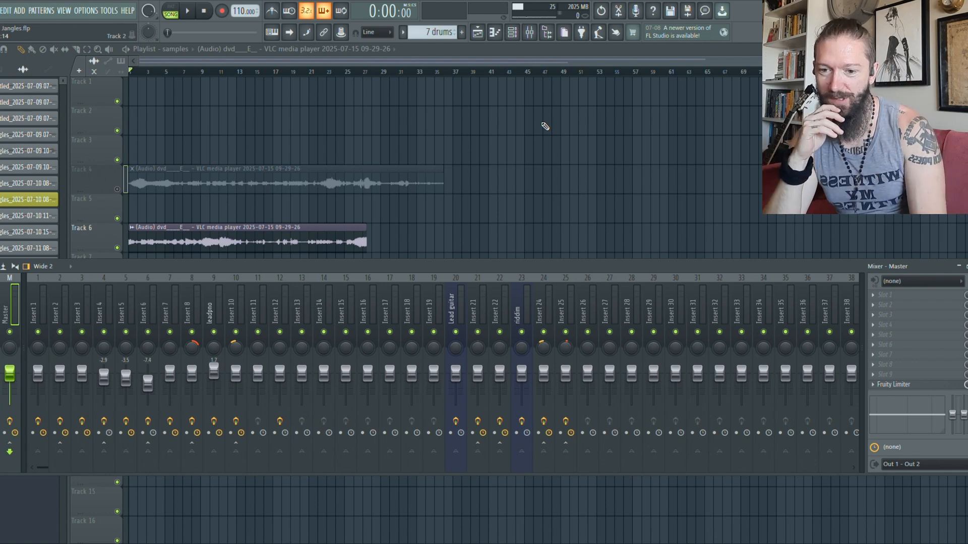
Adjust the channel volume of the VLC audio clip, the last channel in the channel rack, and audition it with the song playing.
{"action": "left_click", "coordinate": [512, 32]}
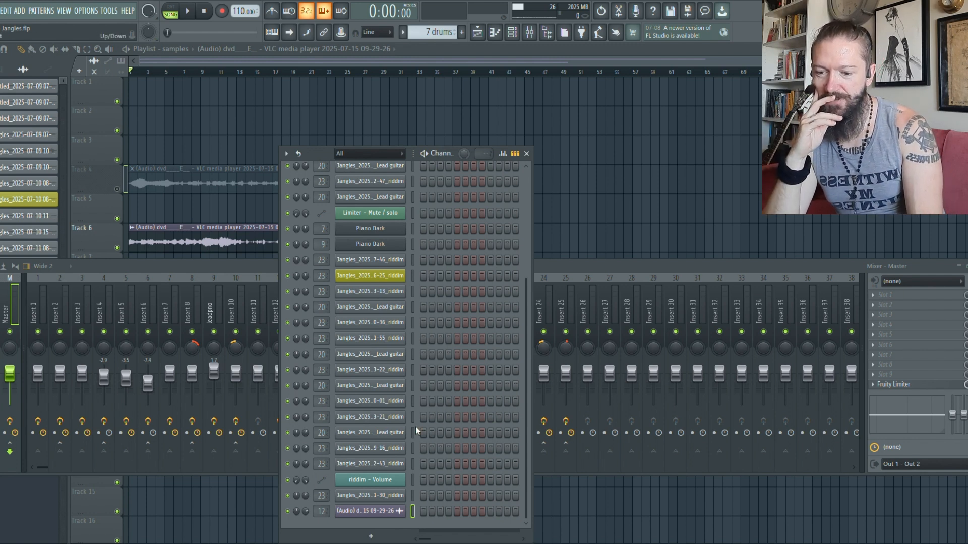
{"action": "left_click_drag", "start_coordinate": [526, 399], "coordinate": [525, 276]}
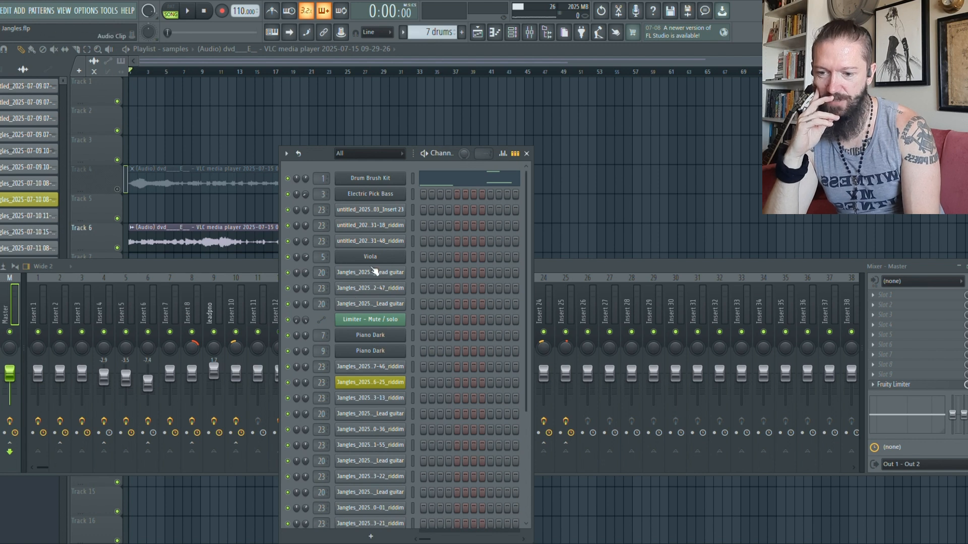
{"action": "left_click_drag", "start_coordinate": [526, 229], "coordinate": [528, 377]}
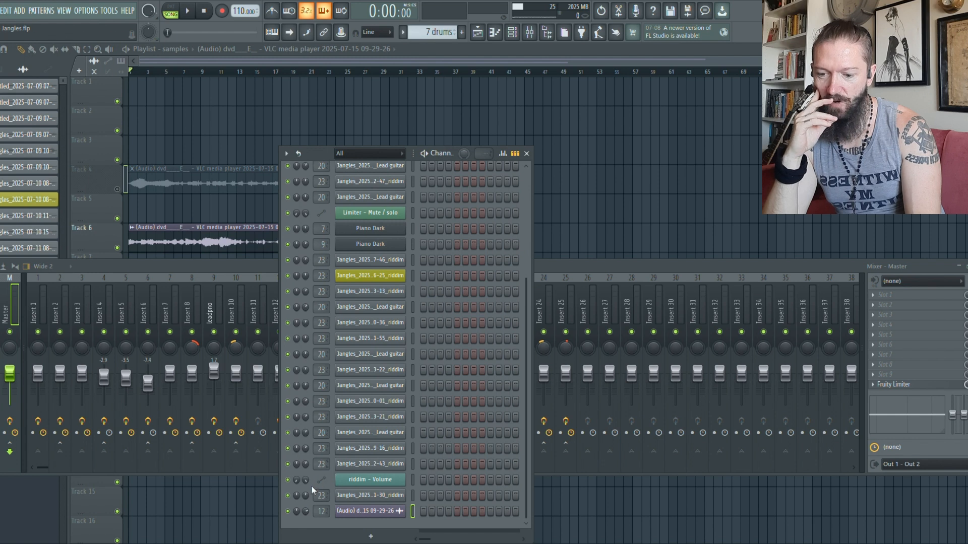
{"action": "left_click_drag", "start_coordinate": [296, 511], "coordinate": [297, 519]}
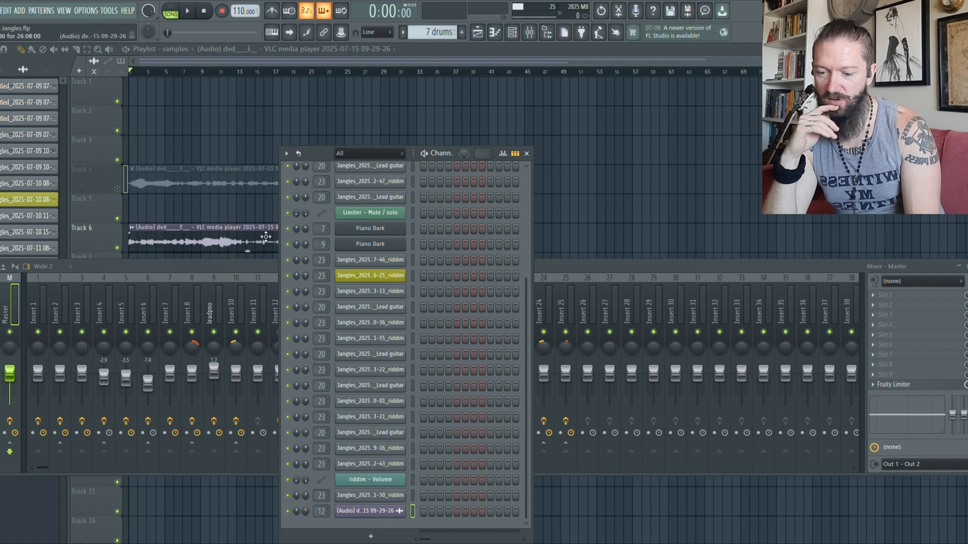
{"action": "left_click", "coordinate": [188, 11]}
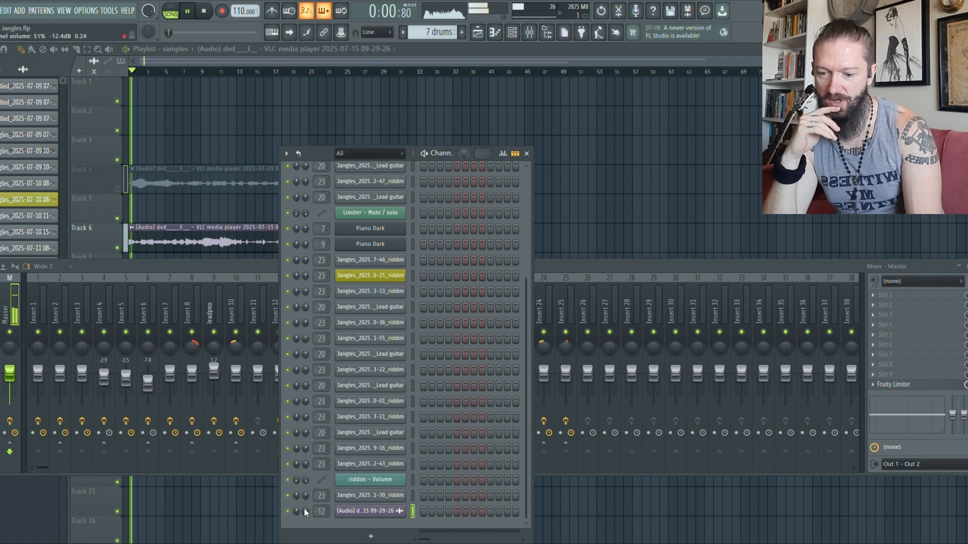
{"action": "left_click_drag", "start_coordinate": [306, 511], "coordinate": [306, 520]}
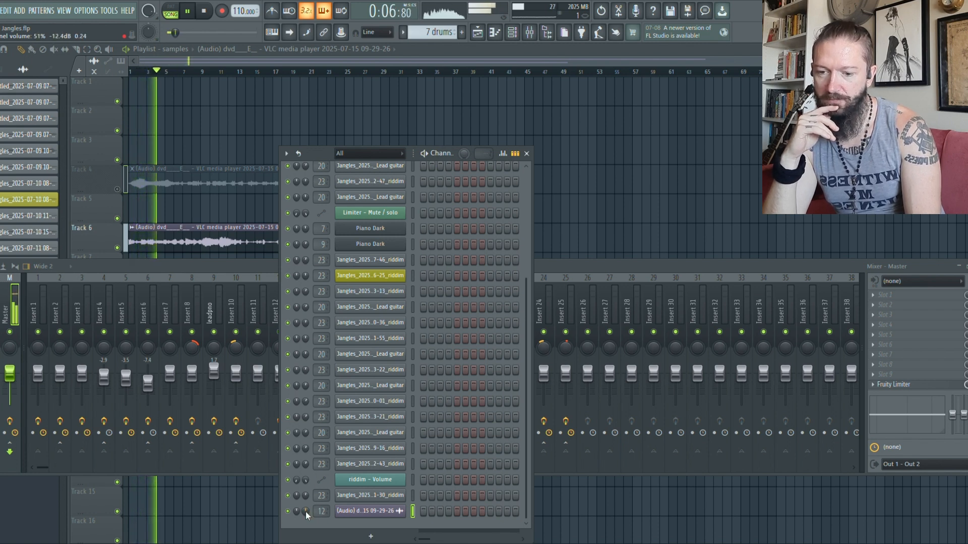
{"action": "left_click", "coordinate": [205, 13]}
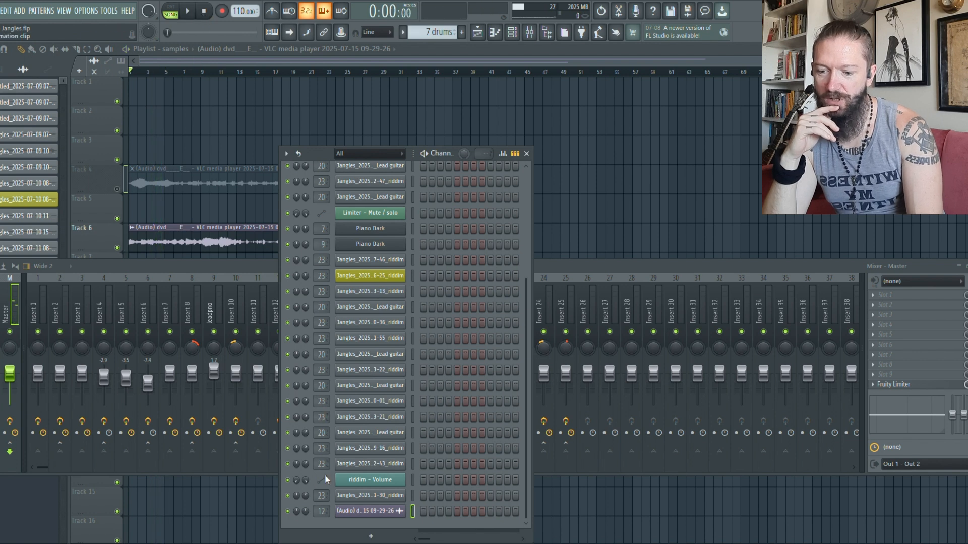
{"action": "mouse_move", "coordinate": [306, 512]}
{"action": "left_mouse_down"}
{"action": "mouse_move", "coordinate": [305, 499]}
{"action": "mouse_move", "coordinate": [305, 508]}
{"action": "left_mouse_up"}
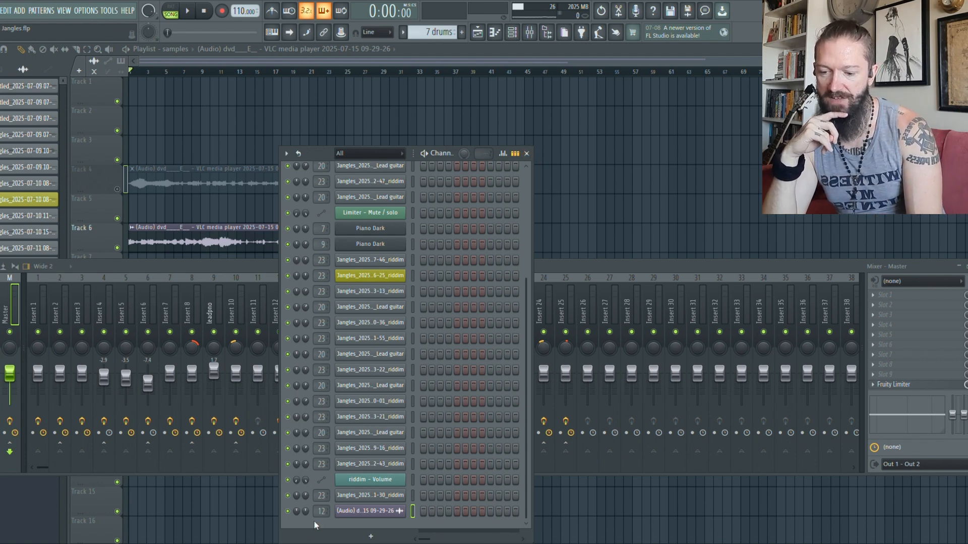
{"action": "left_click", "coordinate": [527, 153]}
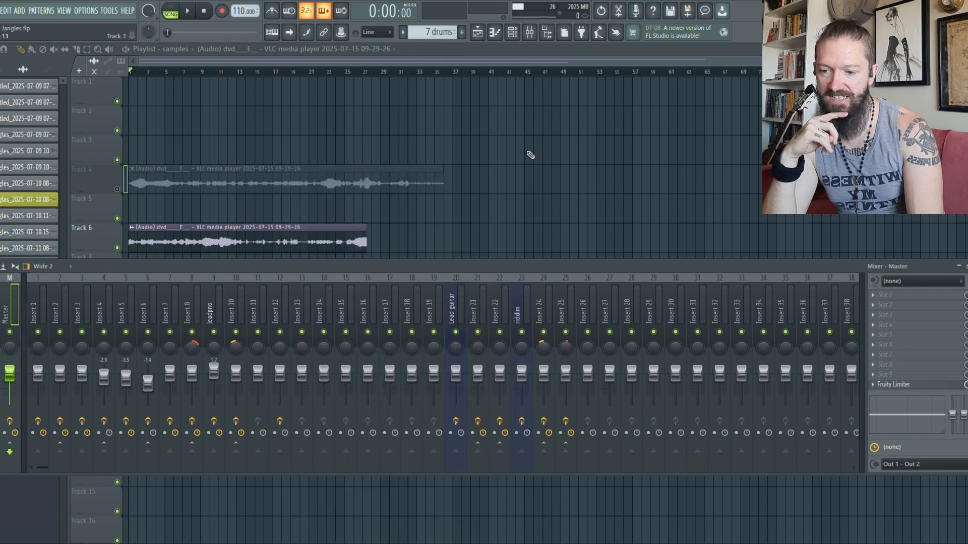
Set the input level of the Hardcore effect on Insert 12 to 48% and its output level to 56% during playback.
{"action": "left_click", "coordinate": [278, 283]}
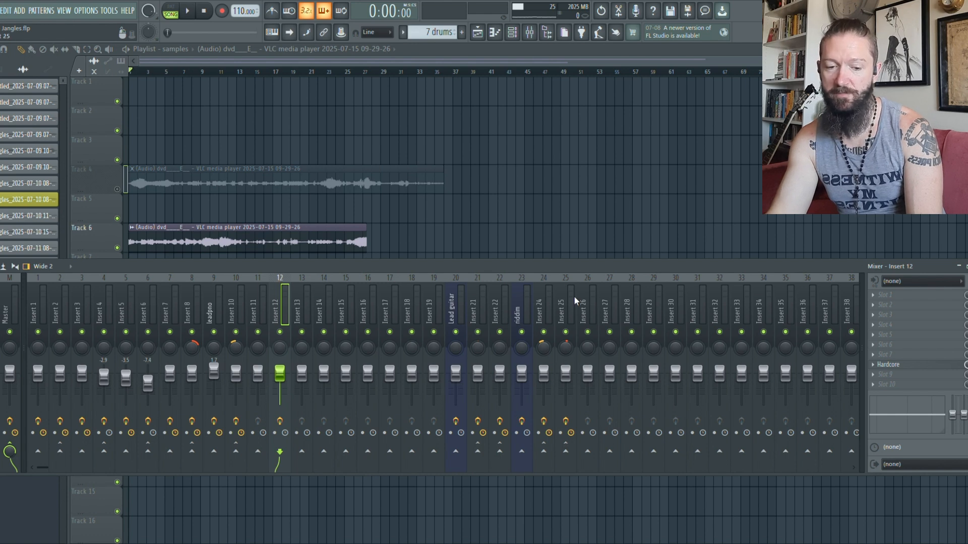
{"action": "left_click", "coordinate": [895, 367]}
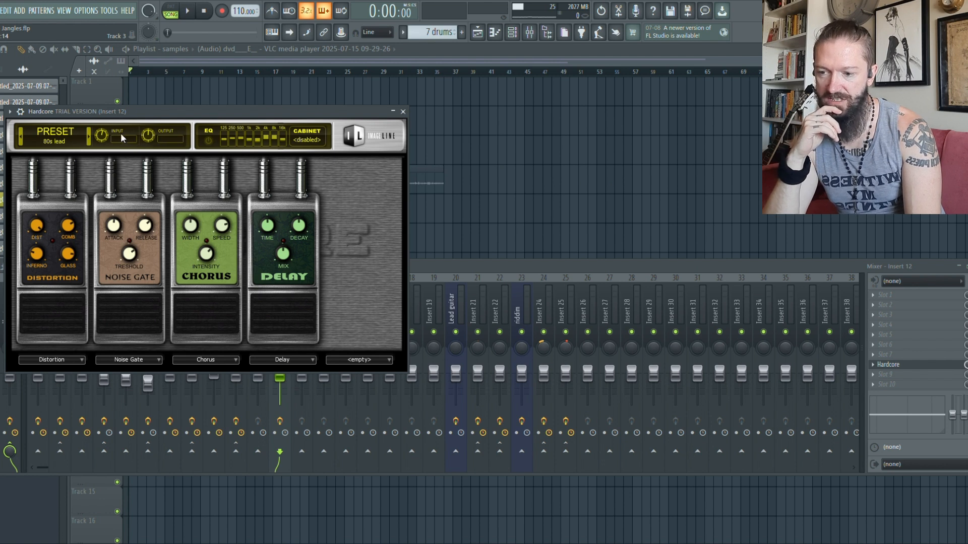
{"action": "key", "text": "space"}
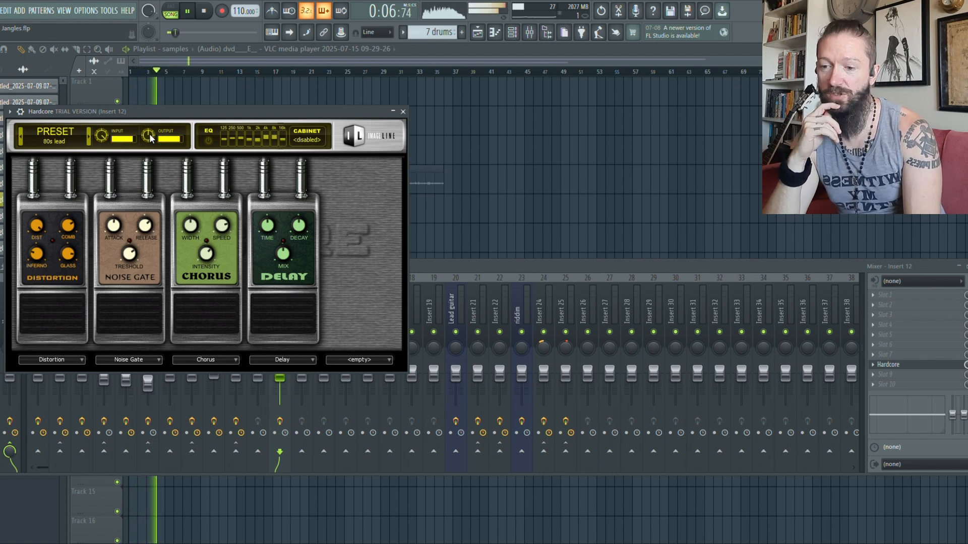
{"action": "left_click_drag", "start_coordinate": [103, 135], "coordinate": [103, 172]}
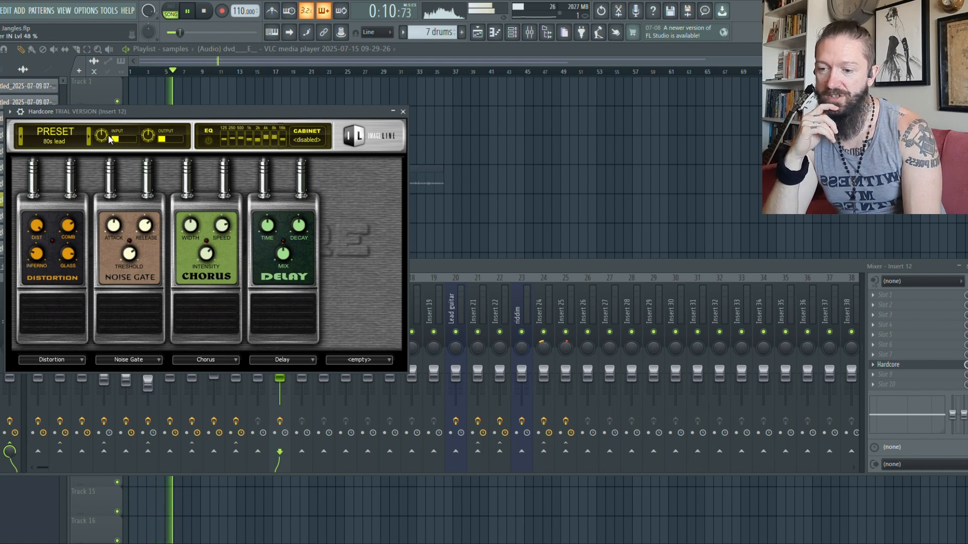
{"action": "mouse_move", "coordinate": [147, 134]}
{"action": "left_mouse_down"}
{"action": "mouse_move", "coordinate": [148, 122]}
{"action": "mouse_move", "coordinate": [148, 143]}
{"action": "left_mouse_up"}
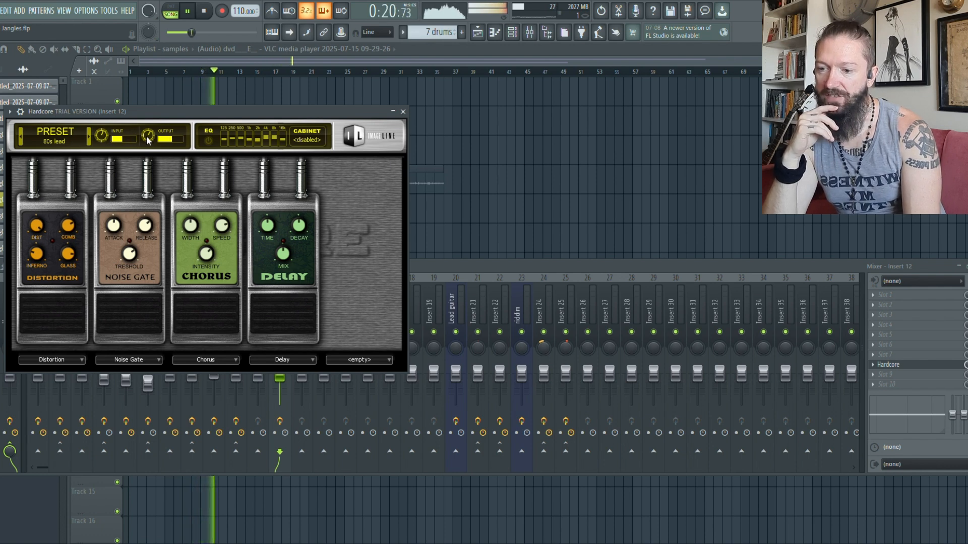
{"action": "scroll", "coordinate": [146, 137], "scroll_direction": "down", "scroll_amount": 1}
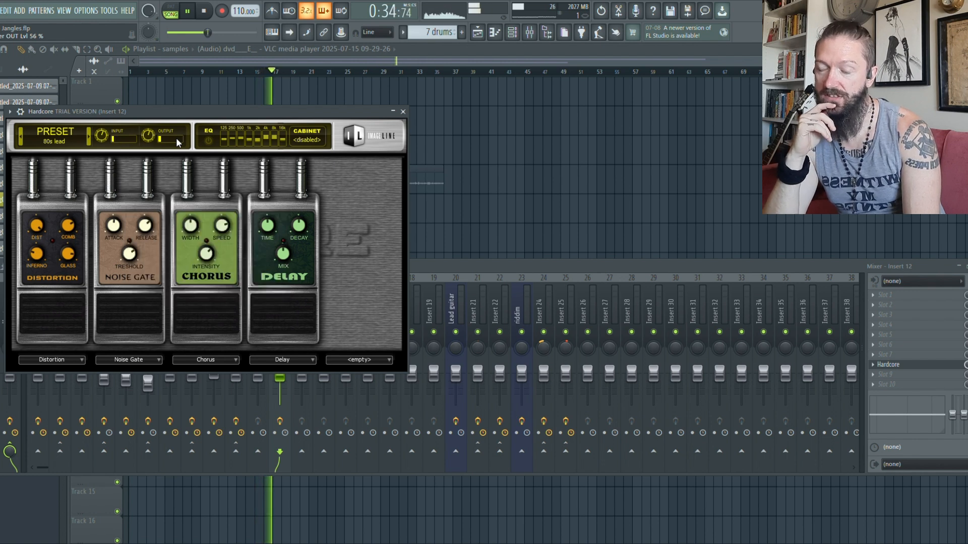
{"action": "left_click", "coordinate": [205, 12]}
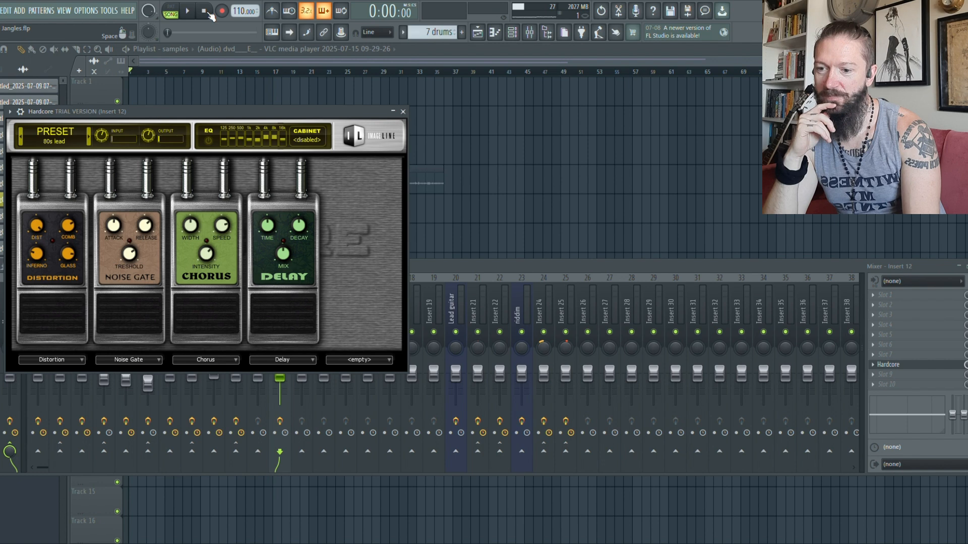
{"action": "left_click", "coordinate": [404, 112]}
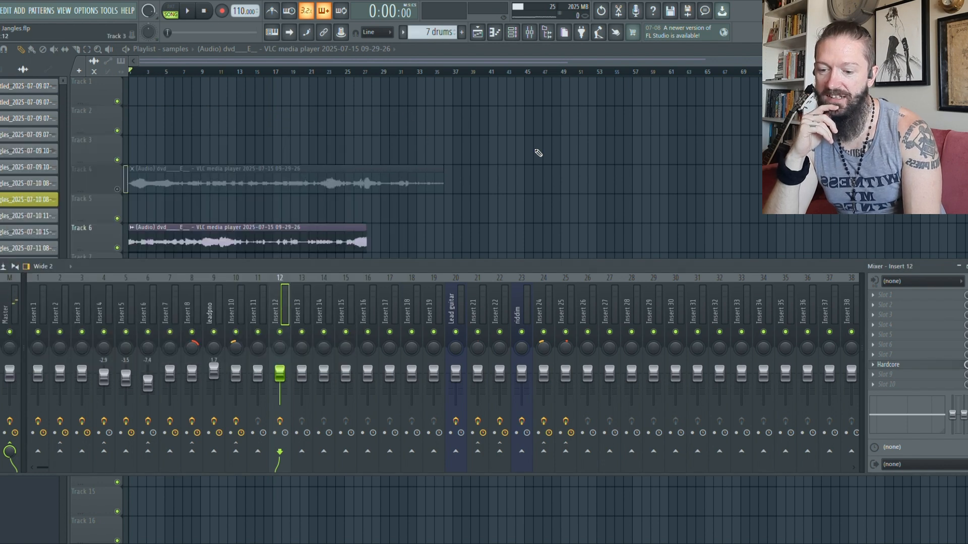
Send Insert 12 to Insert 13 and set up Fruity Reeverb 2 there with the Cathedral preset and a 70% wet level.
{"action": "left_click", "coordinate": [302, 452]}
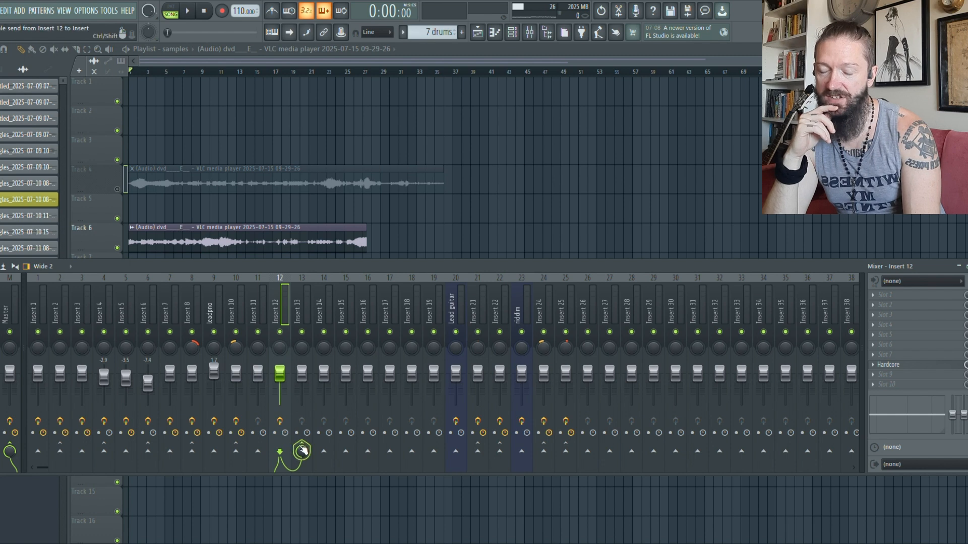
{"action": "key", "text": "space"}
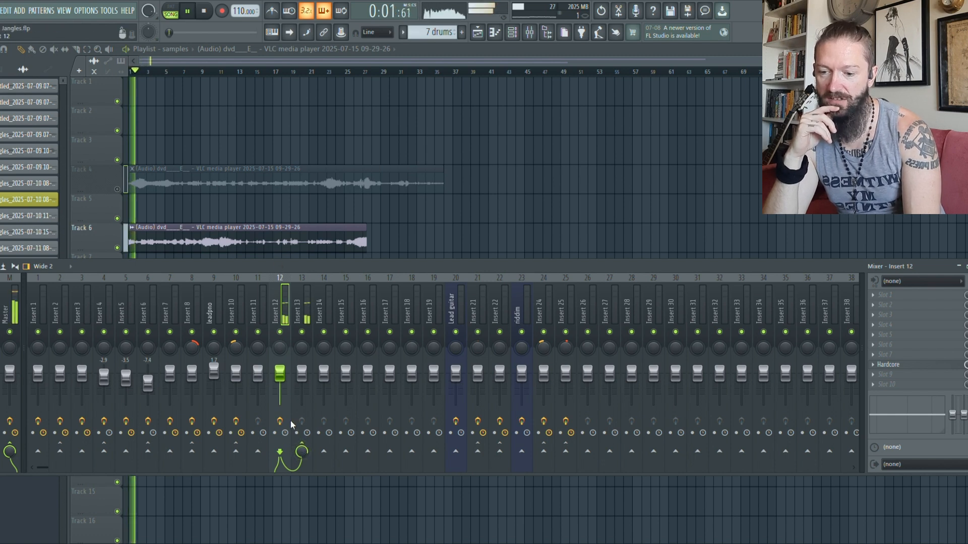
{"action": "left_click", "coordinate": [302, 277]}
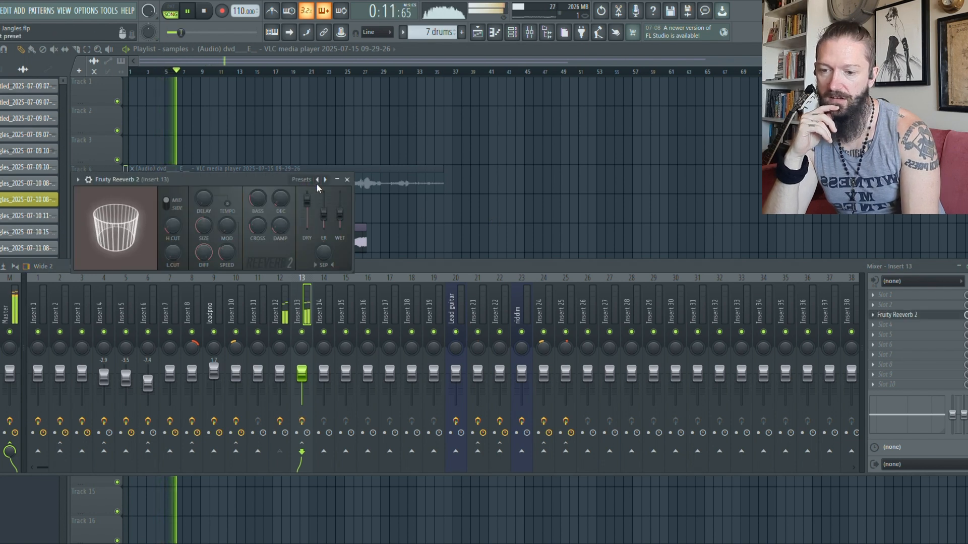
{"action": "left_click", "coordinate": [317, 180]}
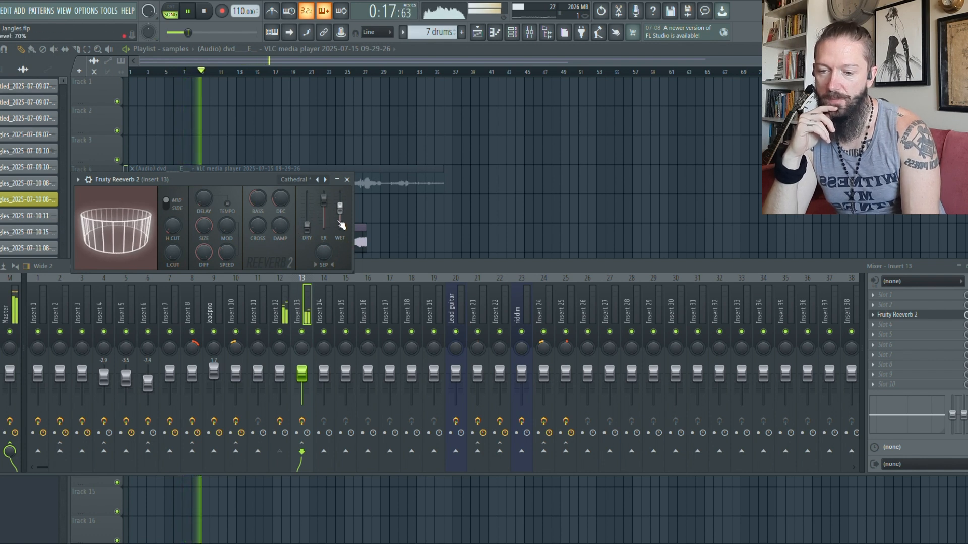
{"action": "left_click", "coordinate": [301, 333]}
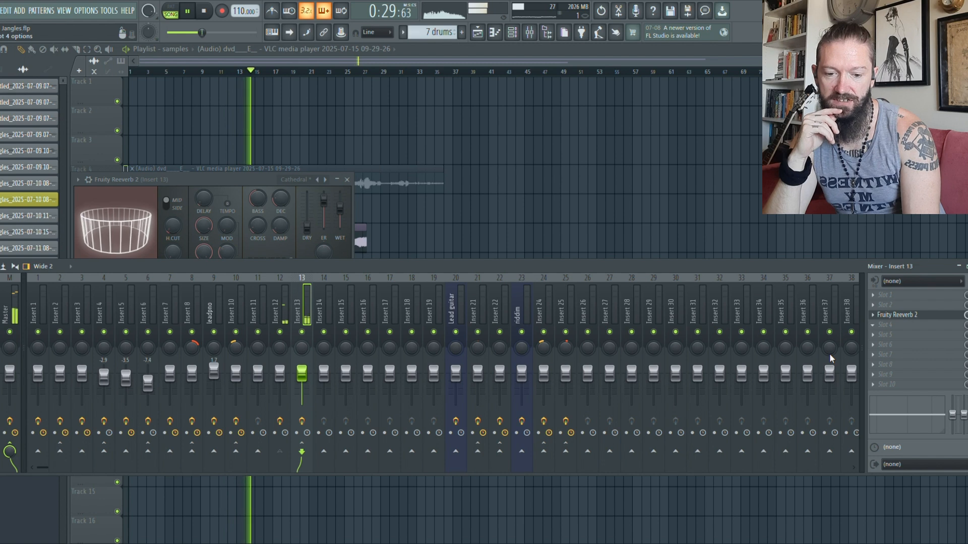
Add a Fruity Limiter below the reverb on Insert 13, load its Noise gate preset and adjust the gate threshold during playback.
{"action": "left_click", "coordinate": [423, 201]}
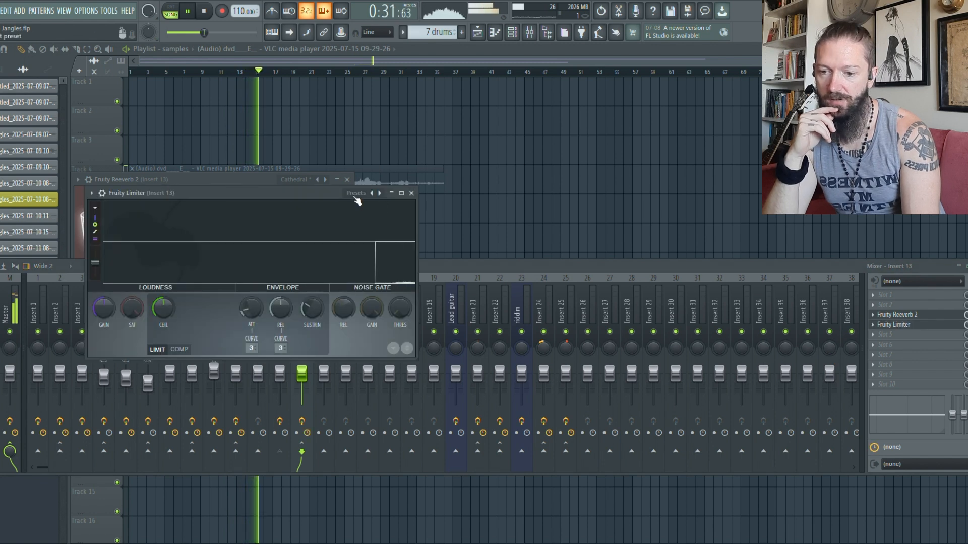
{"action": "left_click", "coordinate": [377, 311]}
{"action": "left_click_drag", "start_coordinate": [292, 193], "coordinate": [654, 140]}
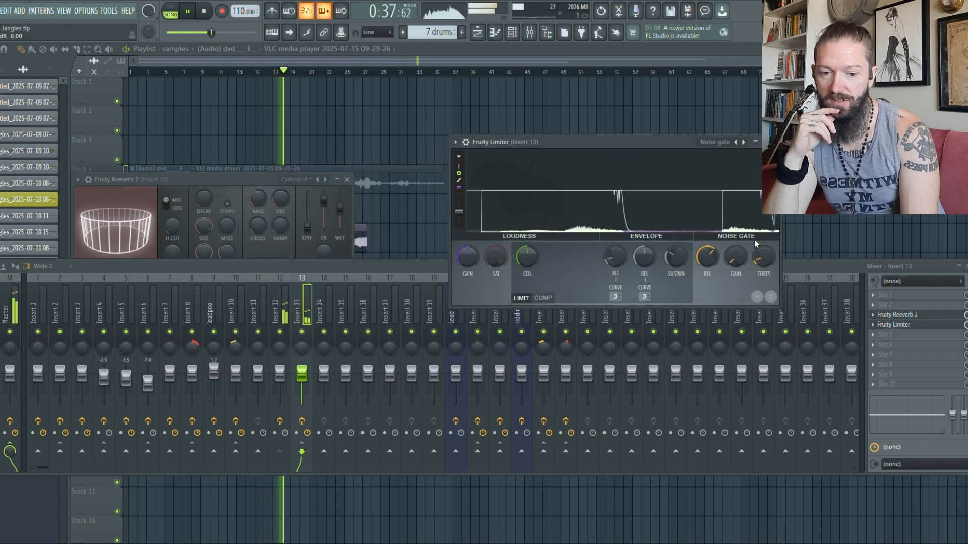
{"action": "left_click_drag", "start_coordinate": [762, 271], "coordinate": [761, 263]}
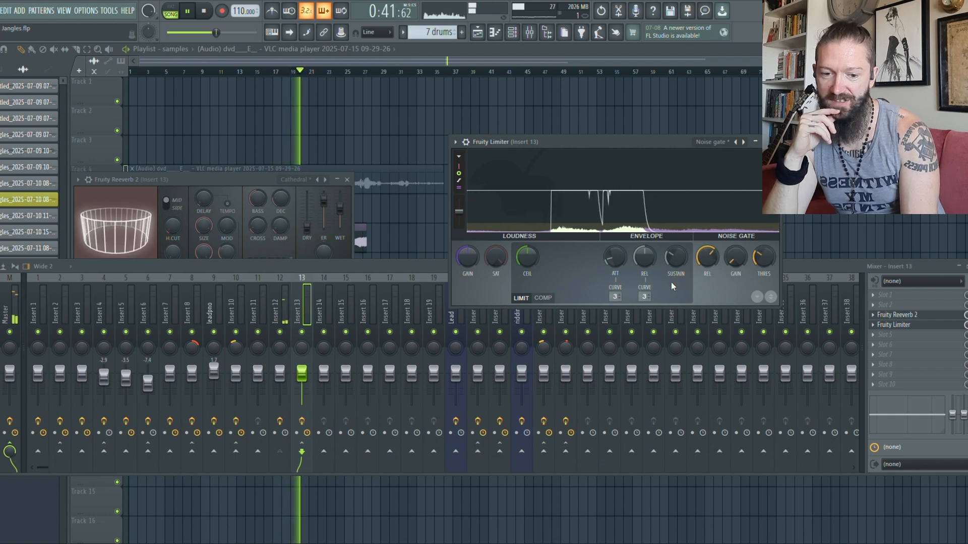
{"action": "left_click_drag", "start_coordinate": [760, 262], "coordinate": [761, 278]}
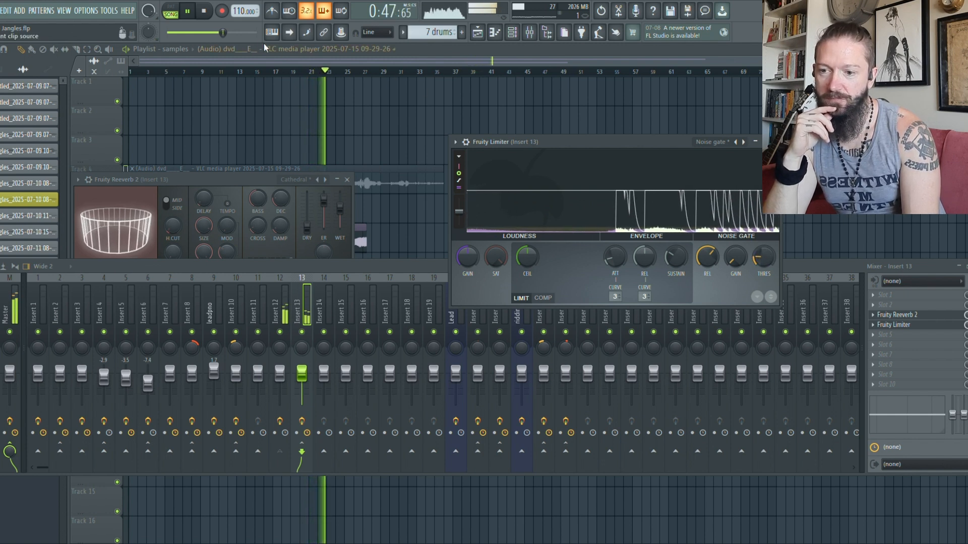
{"action": "left_click", "coordinate": [205, 12]}
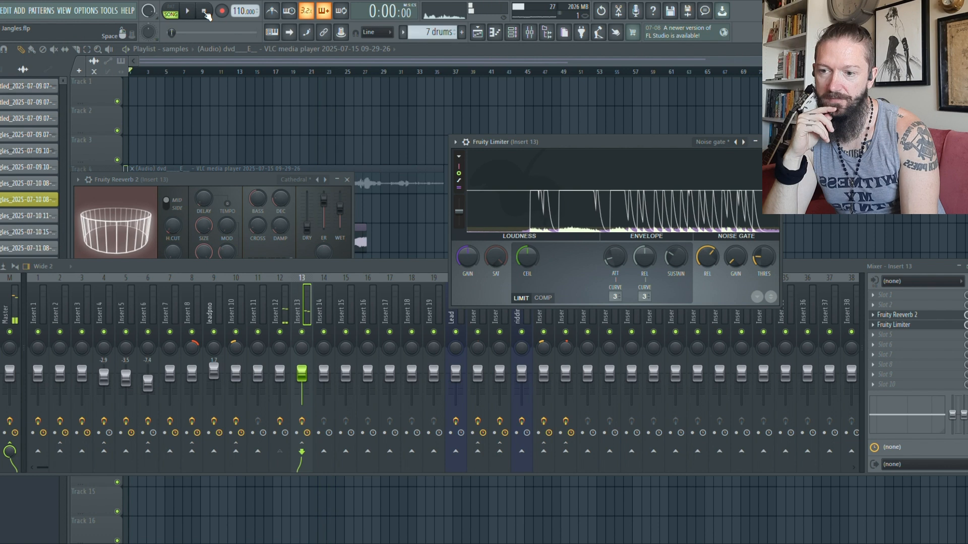
{"action": "left_click", "coordinate": [765, 141]}
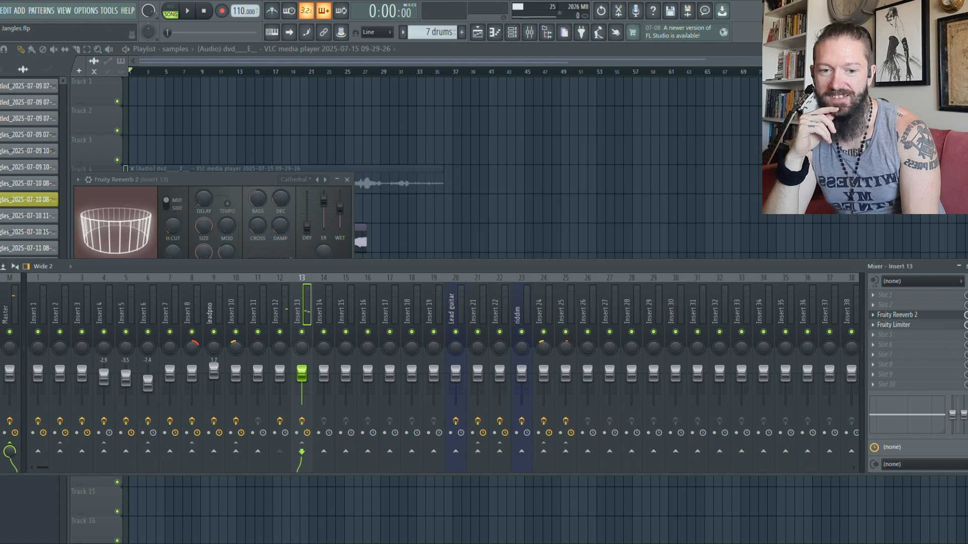
{"action": "left_click", "coordinate": [347, 179]}
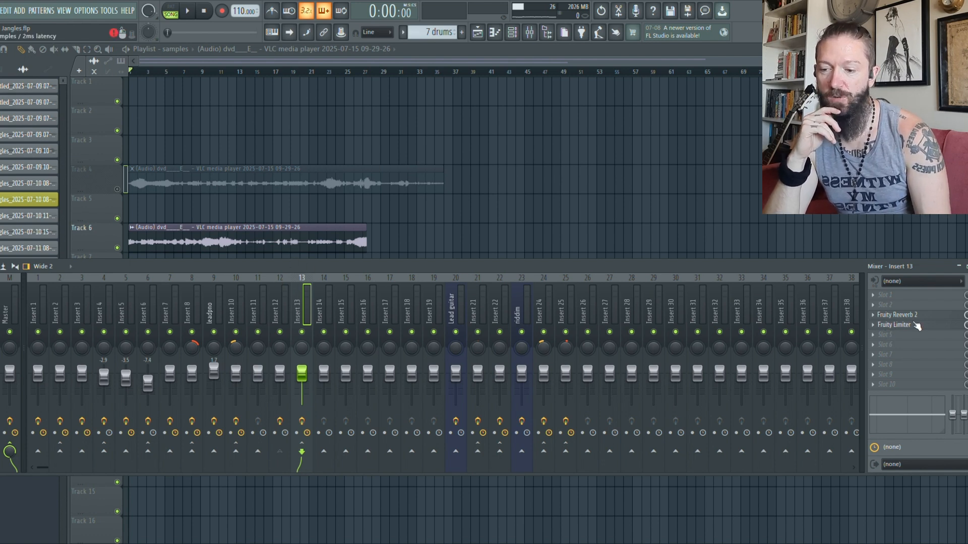
Compare the effect slots and routing of mixer tracks Insert 3 and Insert 4, ending with Insert 3 selected.
{"action": "left_click", "coordinate": [82, 283]}
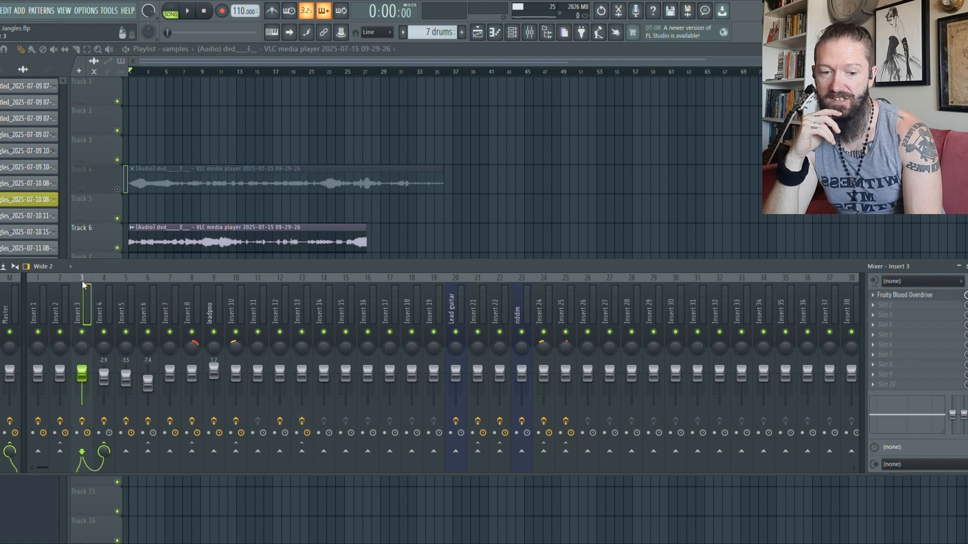
{"action": "left_click", "coordinate": [102, 281]}
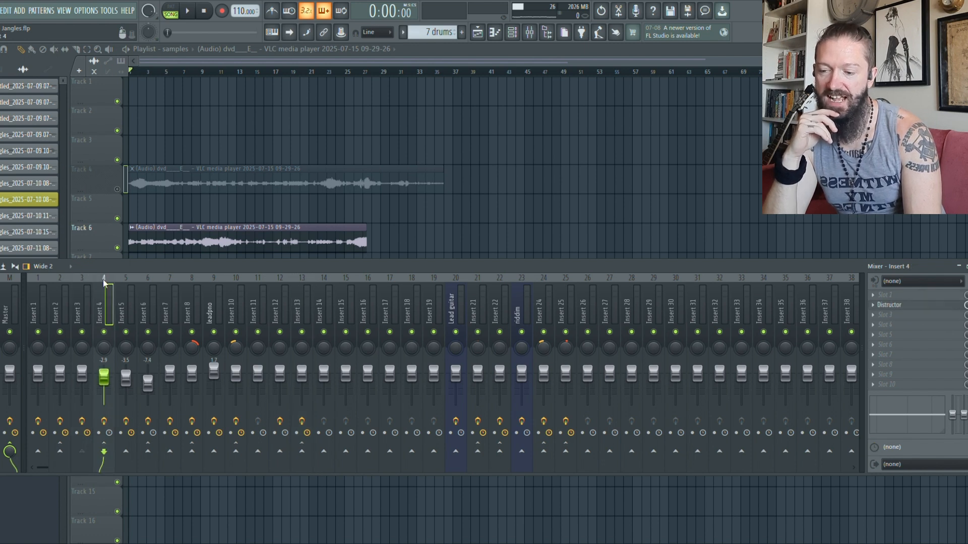
{"action": "left_click", "coordinate": [83, 275]}
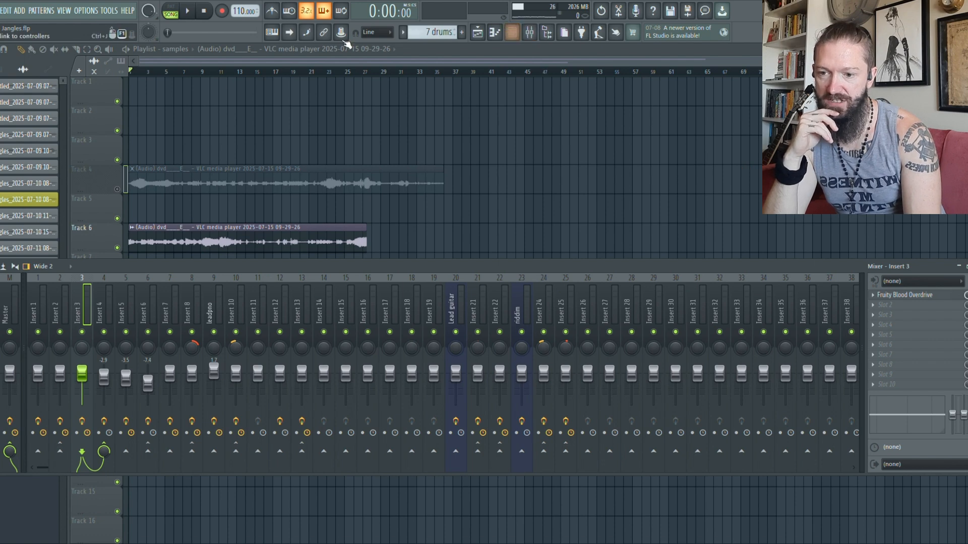
Show the channel rack and select the Electric Pick Bass channel near its start as the instrument to play.
{"action": "left_click", "coordinate": [512, 32]}
{"action": "left_click_drag", "start_coordinate": [524, 310], "coordinate": [528, 190]}
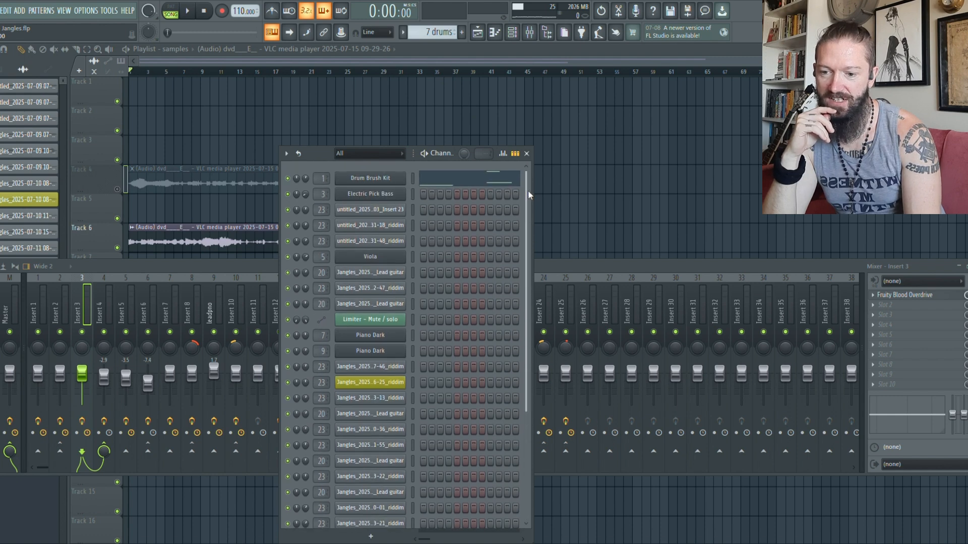
{"action": "left_click", "coordinate": [364, 196]}
{"action": "left_click", "coordinate": [591, 165]}
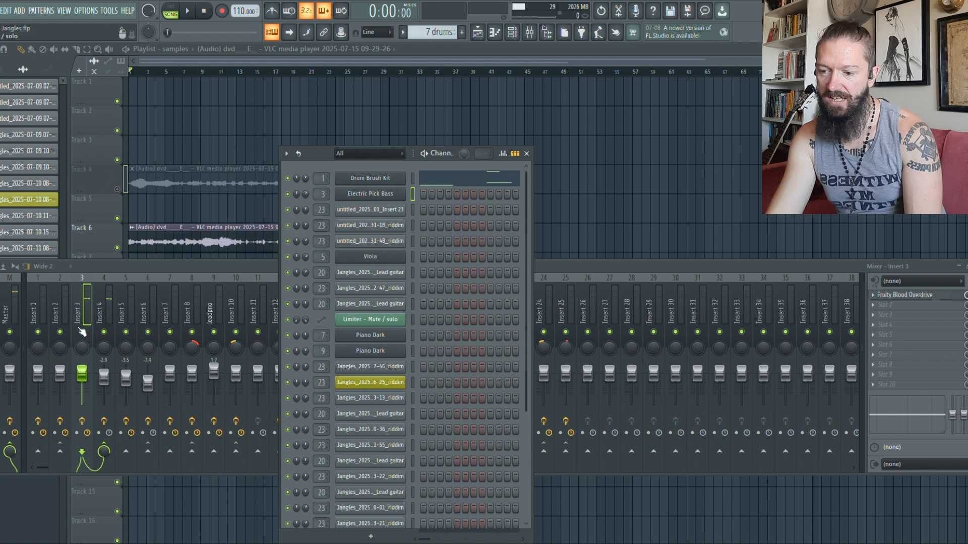
Audition the bass with Insert 4 muted and unmuted in the mixer, and close the mixer and the channel rack.
{"action": "left_click", "coordinate": [84, 286]}
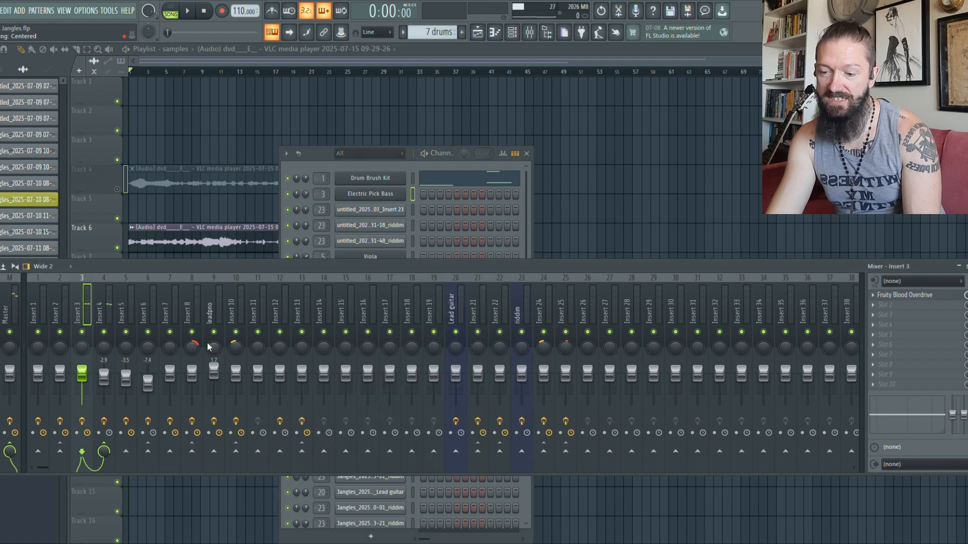
{"action": "left_click", "coordinate": [105, 333]}
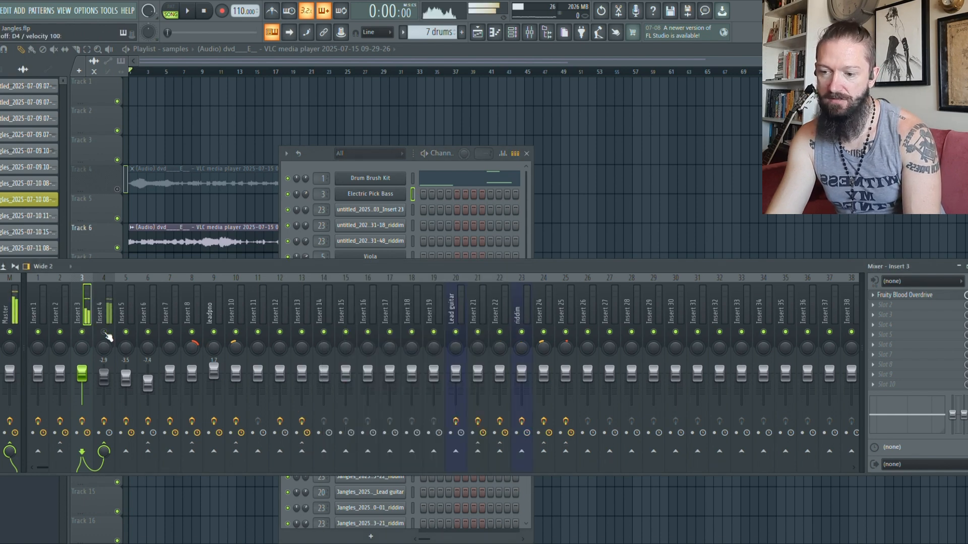
{"action": "left_click", "coordinate": [105, 332]}
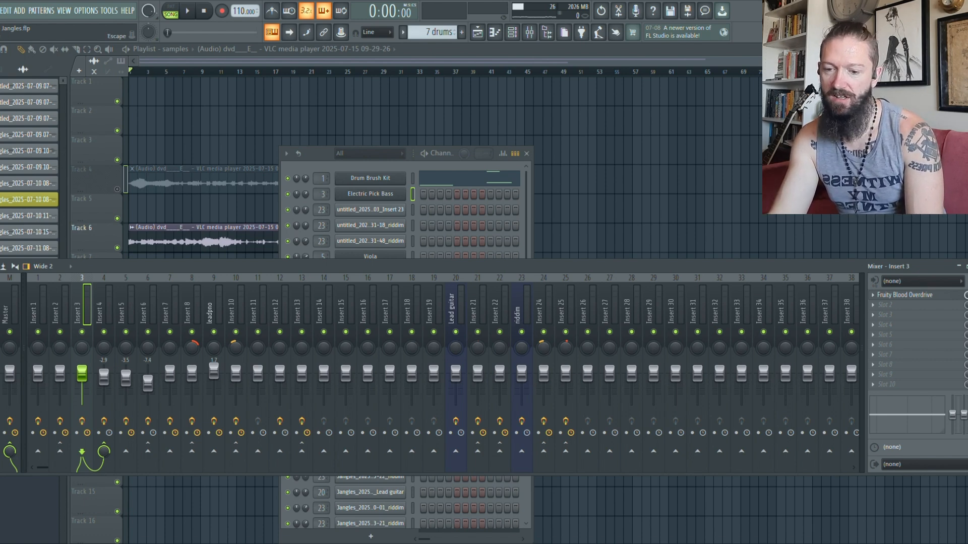
{"action": "key", "text": "F9"}
{"action": "left_click", "coordinate": [526, 153]}
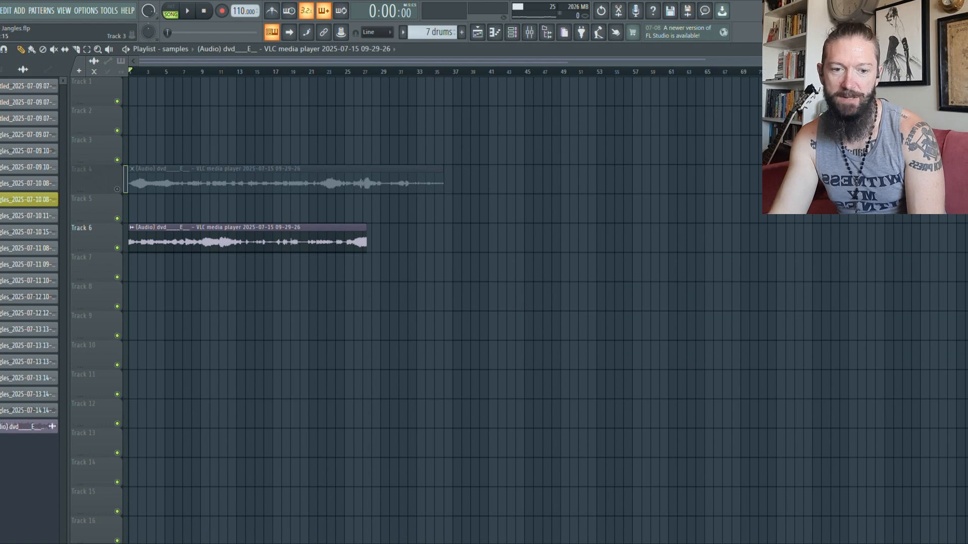